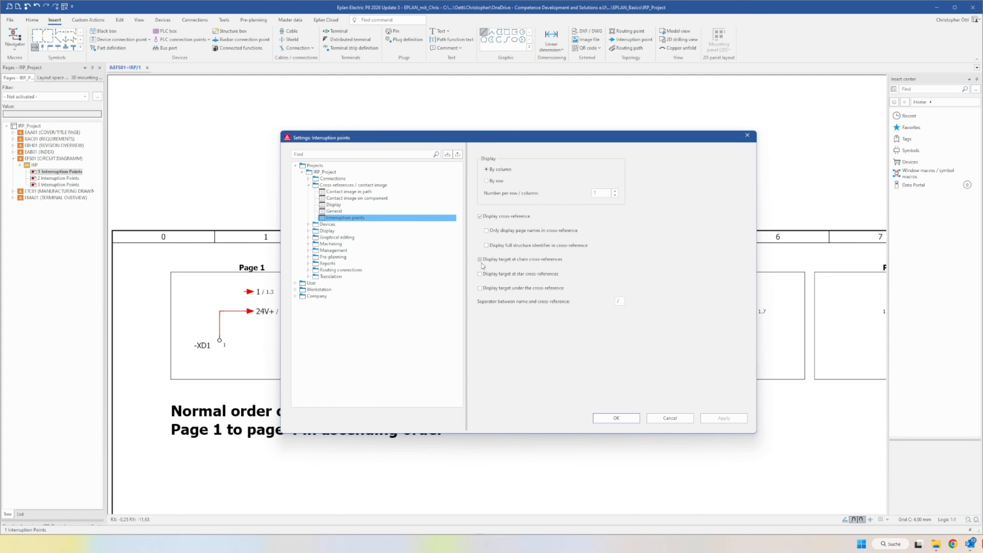
- Enable displaying the target at chain and star cross-references in the project's interruption point settings, and apply the change
click(480, 259)
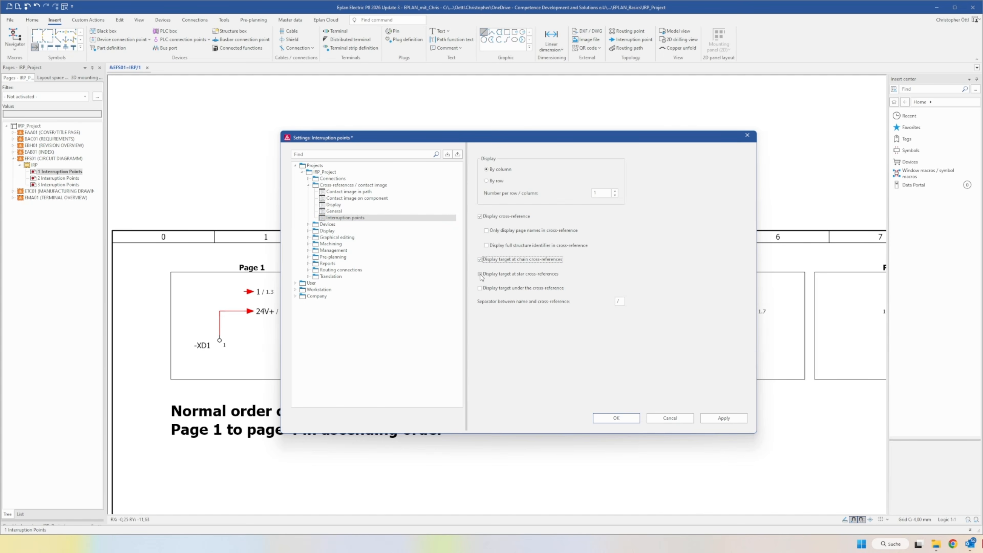
click(480, 274)
click(617, 420)
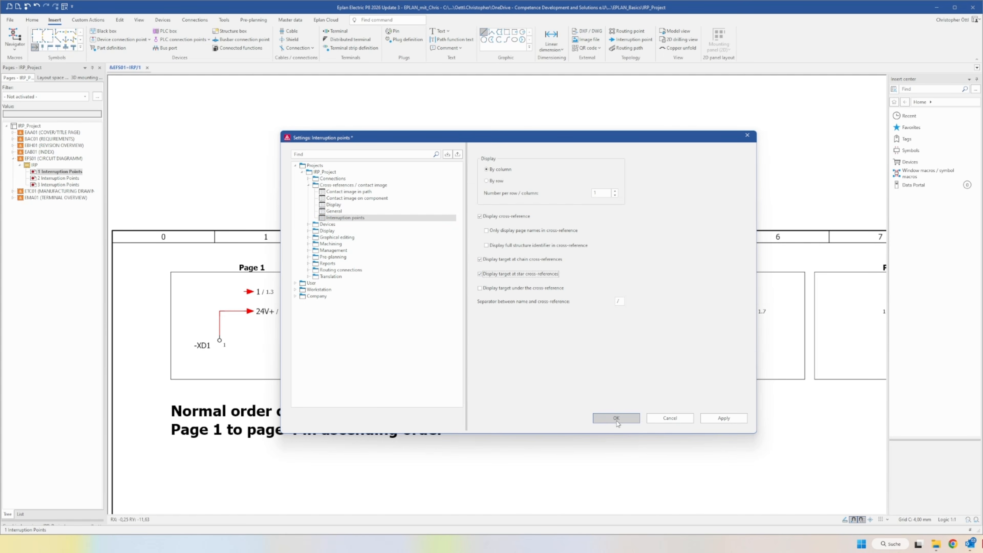
- Examine the cross-reference targets of the 24V+ interruption points in the Page 1 and Page 2 frames
scroll(282, 296, up, 2)
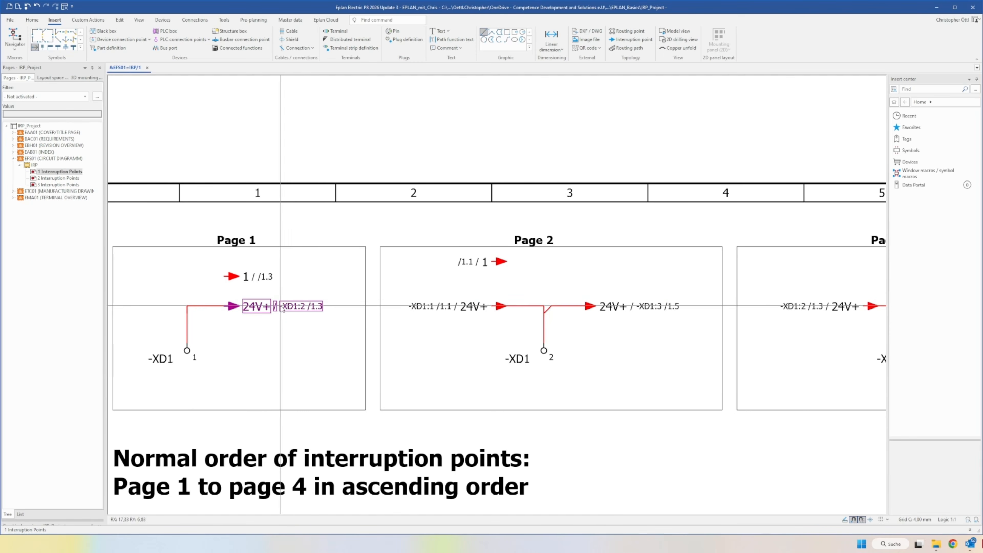
drag(276, 291, 310, 321)
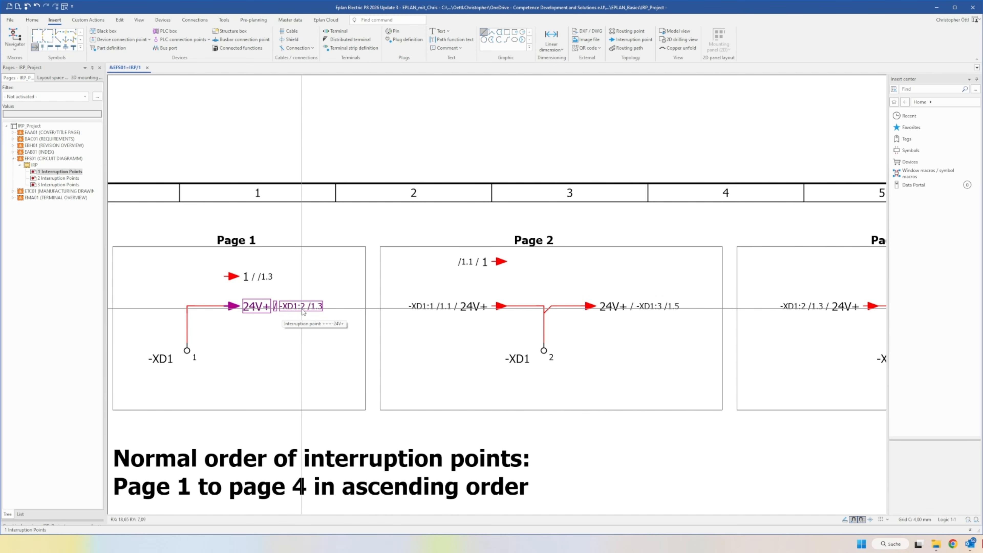
click(498, 307)
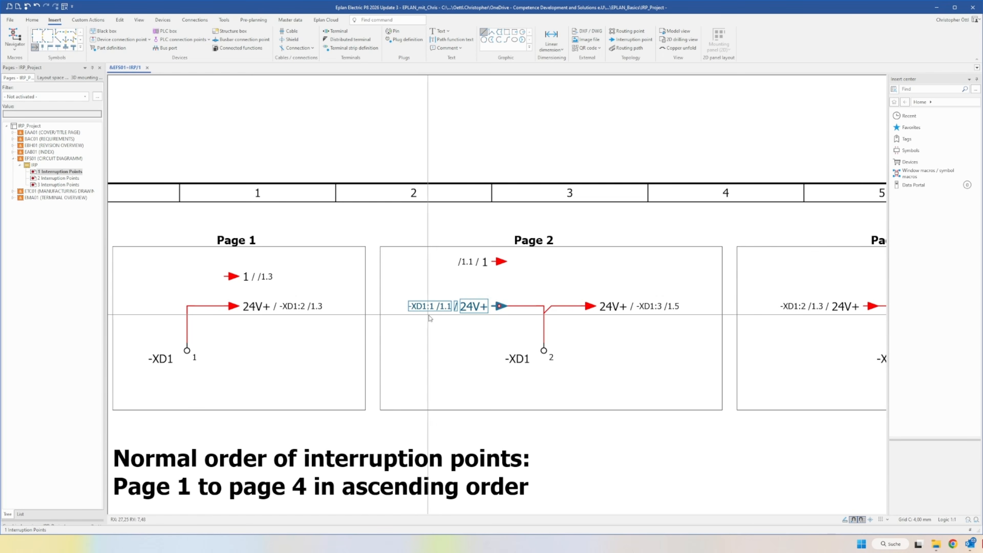
scroll(290, 252, down, 2)
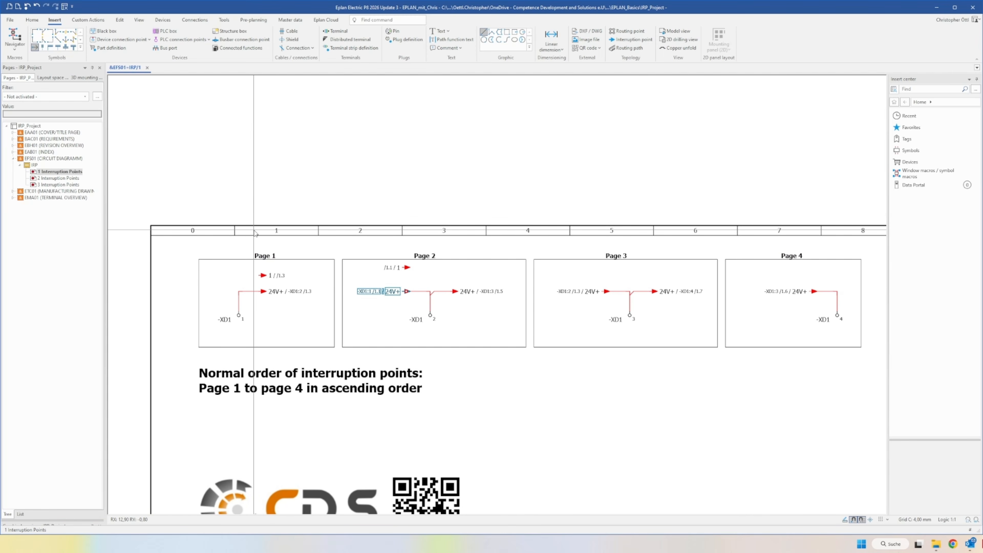
- Open page 2 Interruption Points and check the sort code in the properties of the 230V interruption point in the Page 1 frame
key(Page_Down)
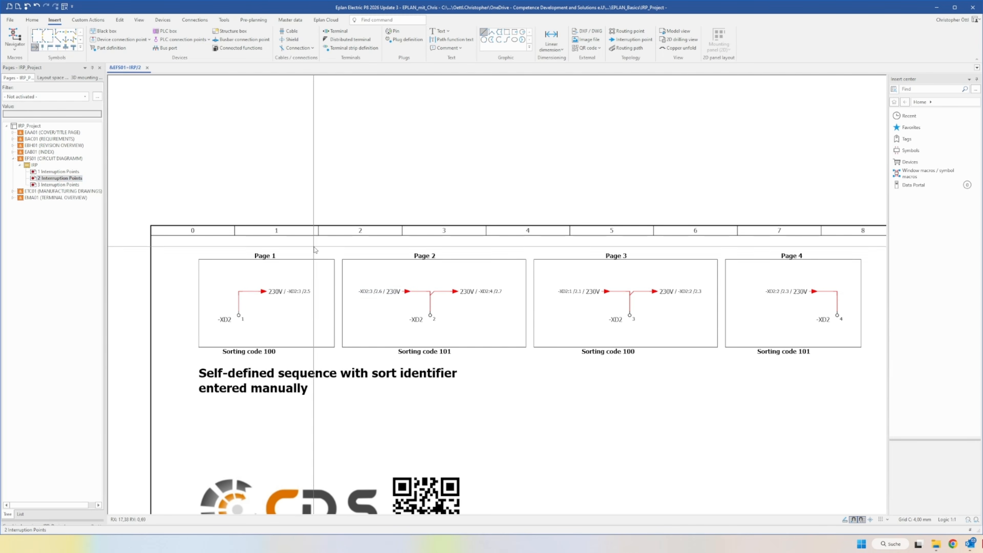
middle_drag(433, 232, 423, 225)
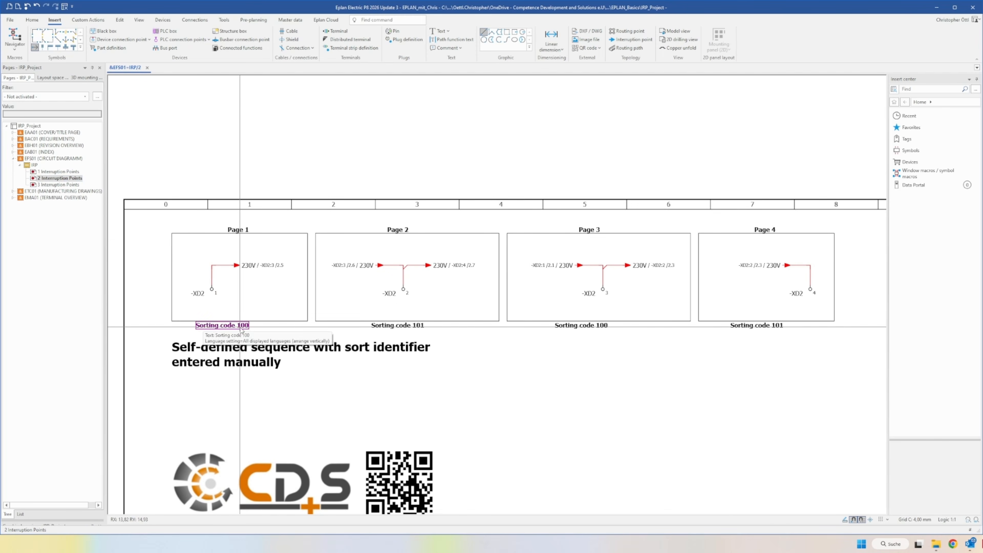
double_click(248, 270)
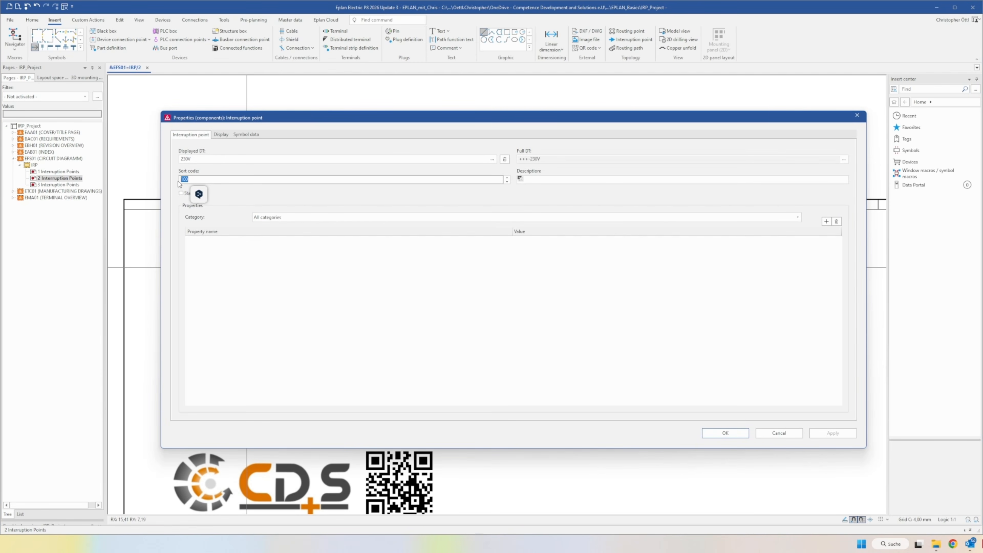
click(194, 181)
drag(186, 180, 185, 179)
key(Return)
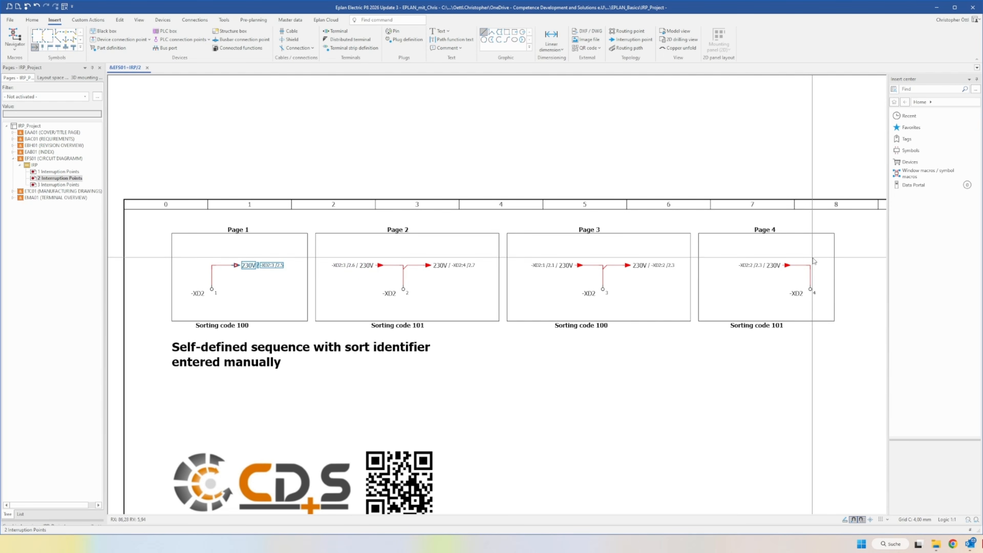
- Check the sort codes in the properties of both Page 2 interruption points and of the Page 4 interruption point
click(379, 265)
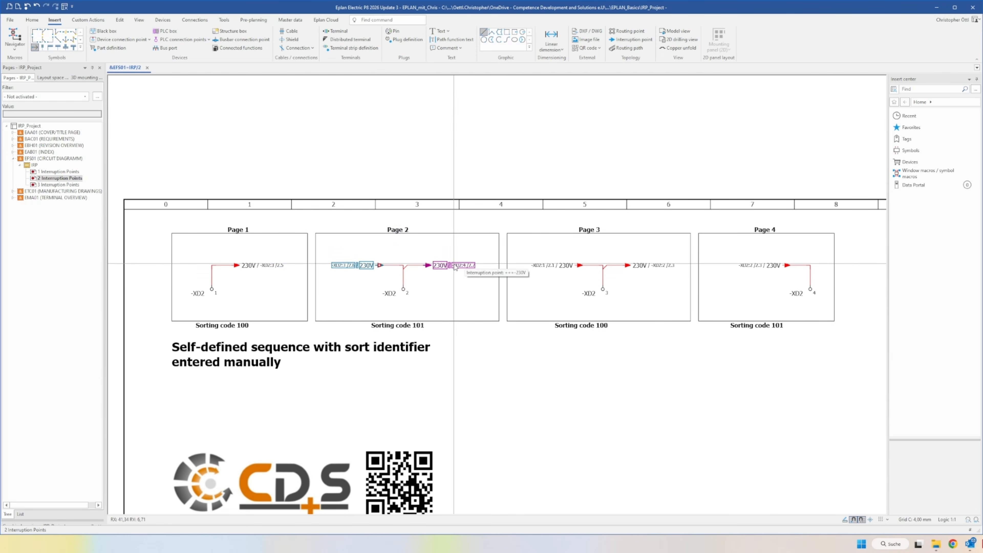
ctrl+click(437, 269)
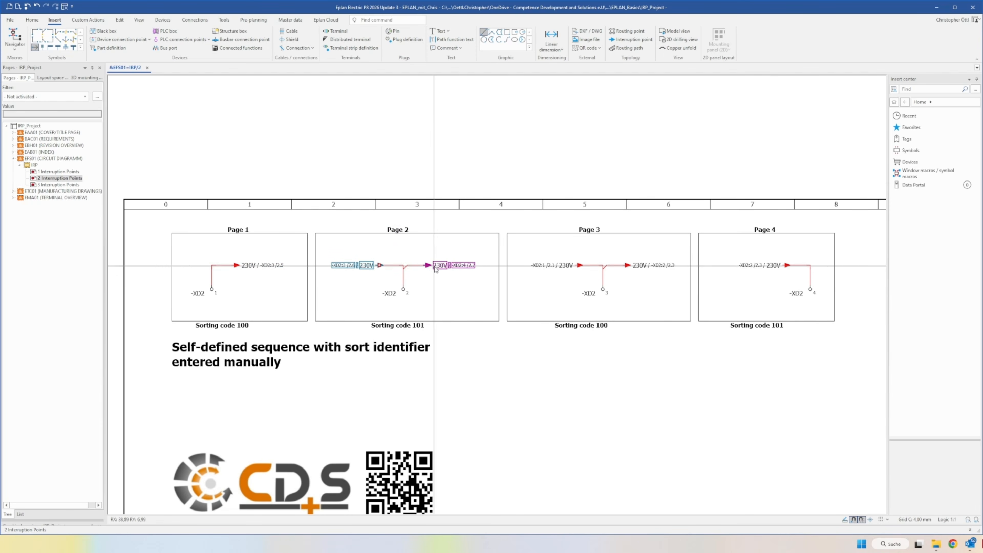
right_click(437, 269)
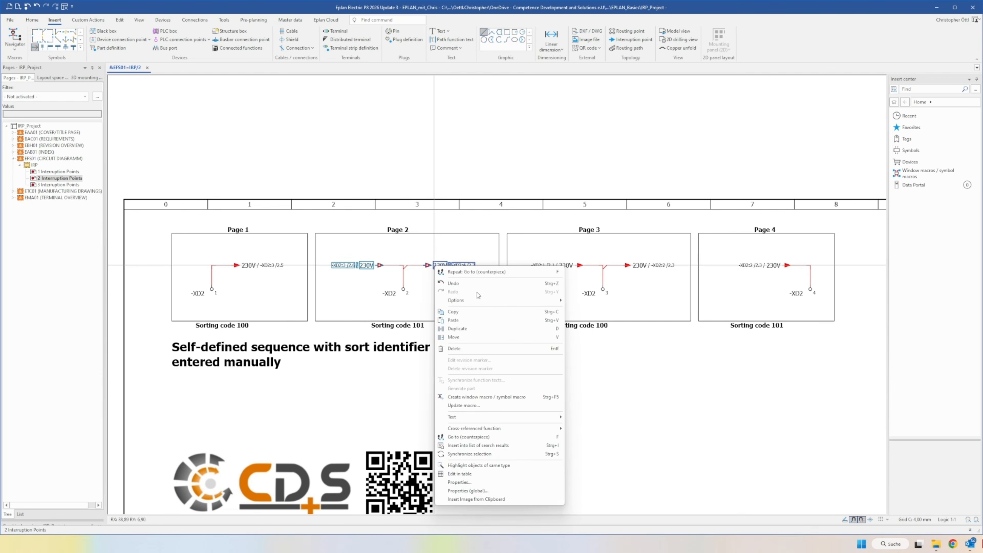
click(459, 482)
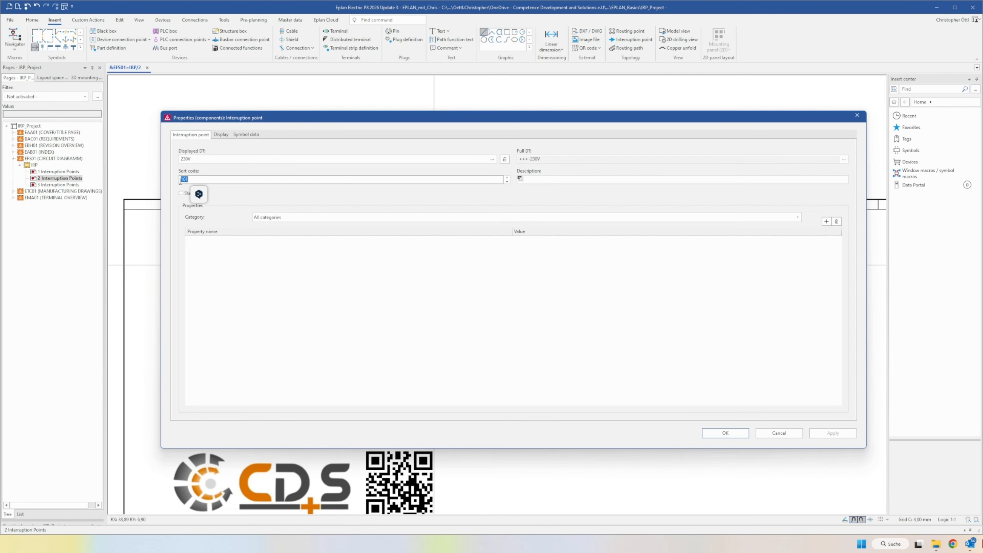
drag(180, 181, 191, 181)
key(Return)
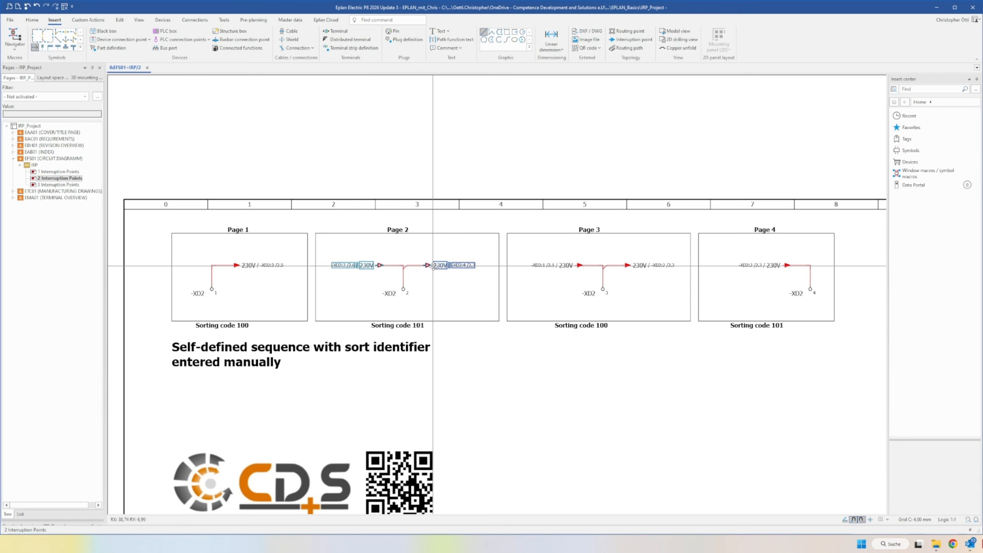
double_click(778, 267)
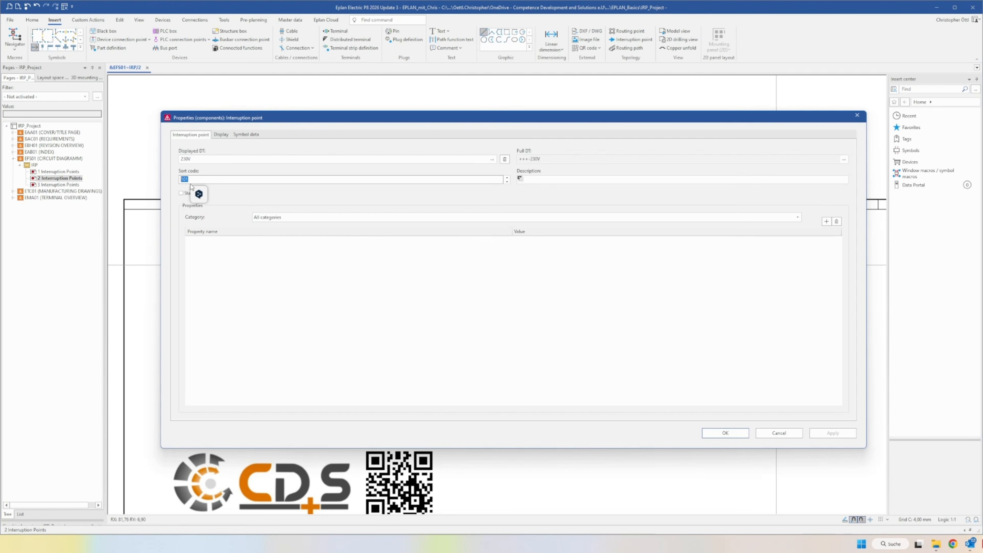
click(728, 433)
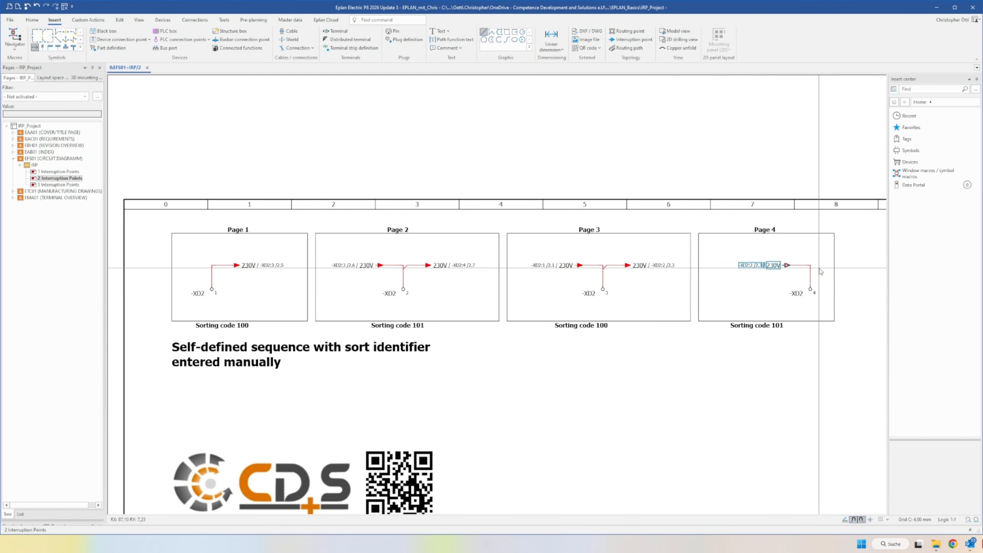
- Select the contents of the Page 2 and Page 4 frames marked Sorting code 101, and clear the selection
drag(307, 166, 506, 341)
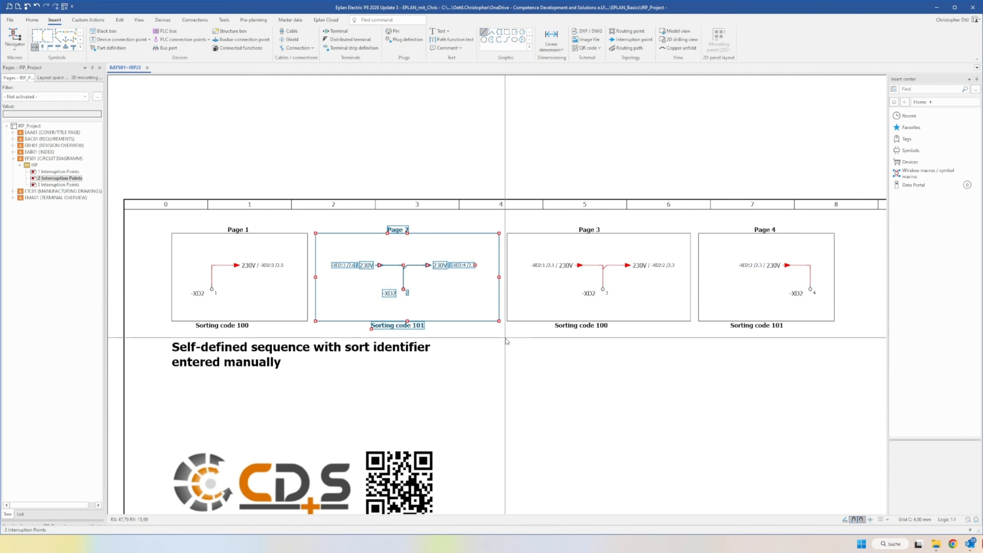
drag(313, 216, 507, 332)
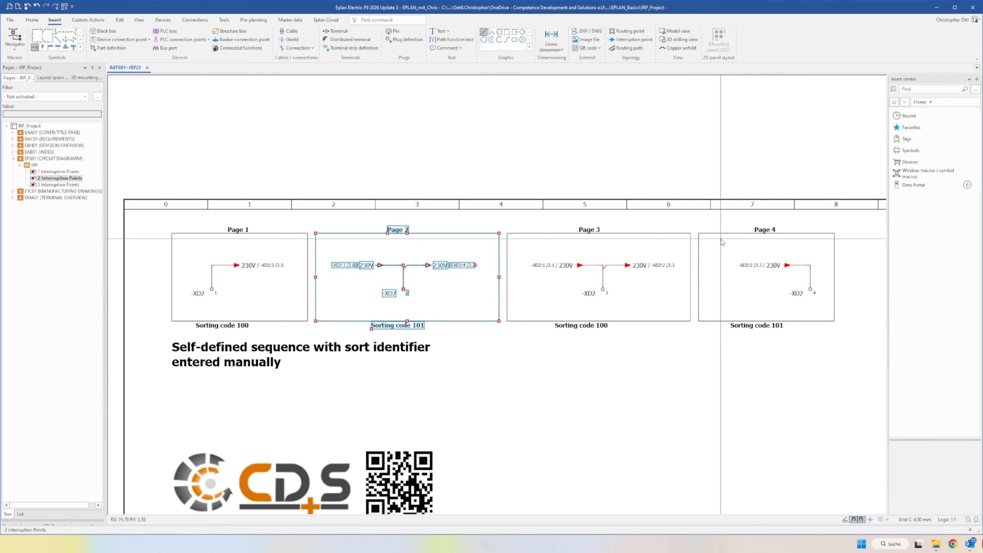
drag(696, 216, 848, 346)
click(681, 374)
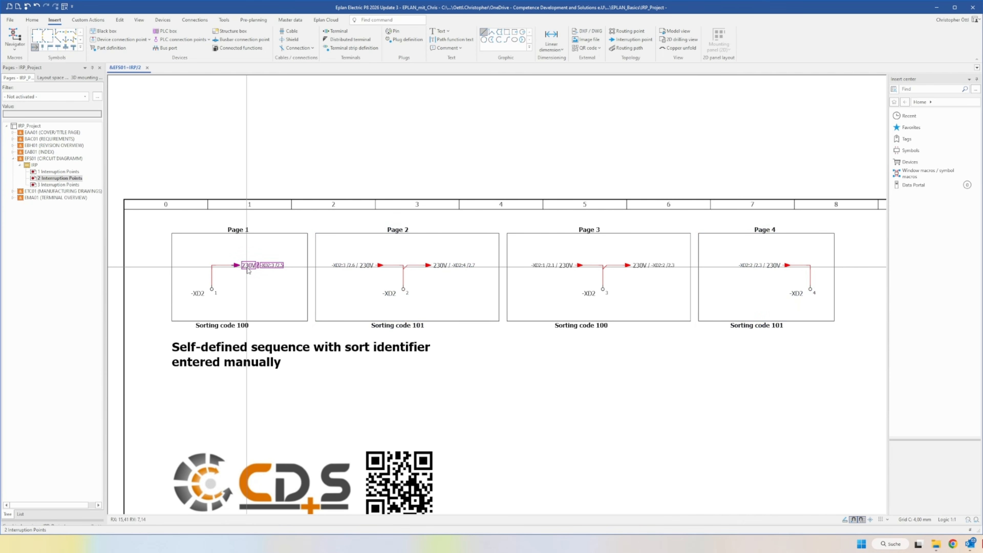
- Follow the 230V chain with Go to counterpiece, starting at Page 1 and continuing from each outgoing interruption point to Page 4
key(f)
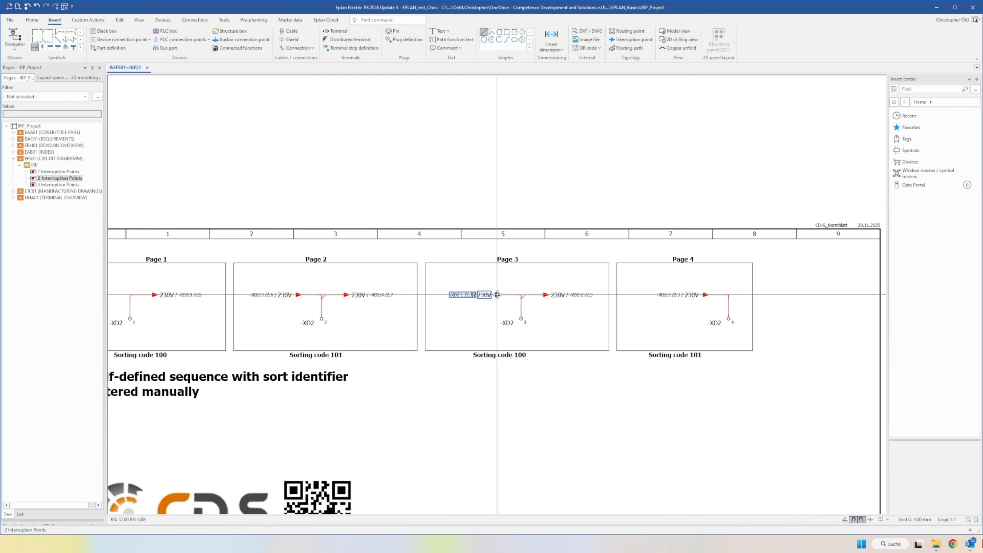
click(558, 296)
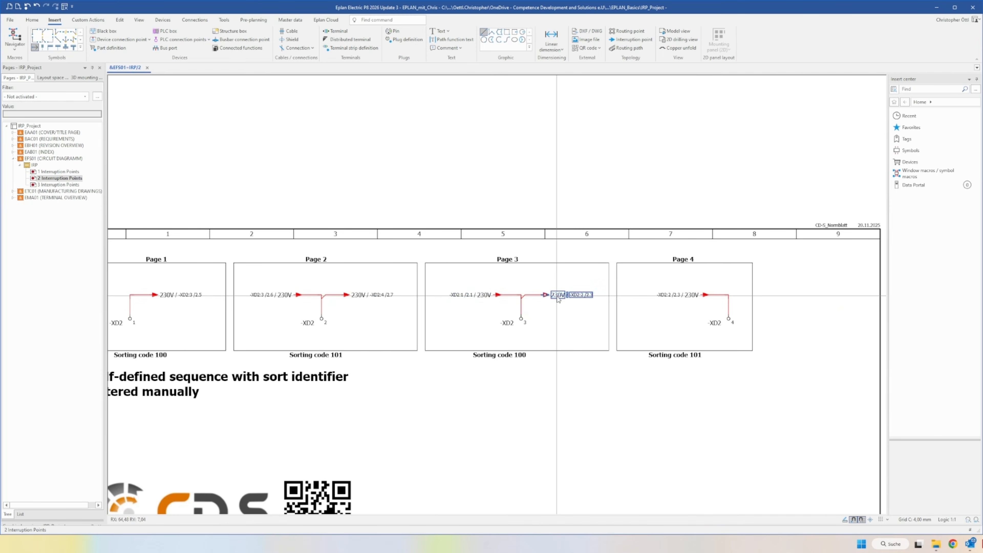
key(f)
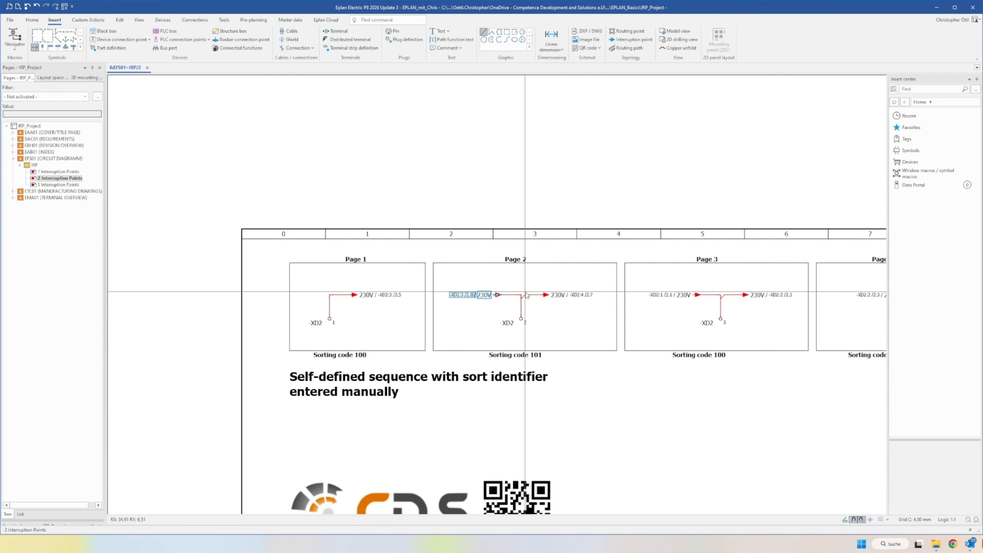
click(546, 294)
key(f)
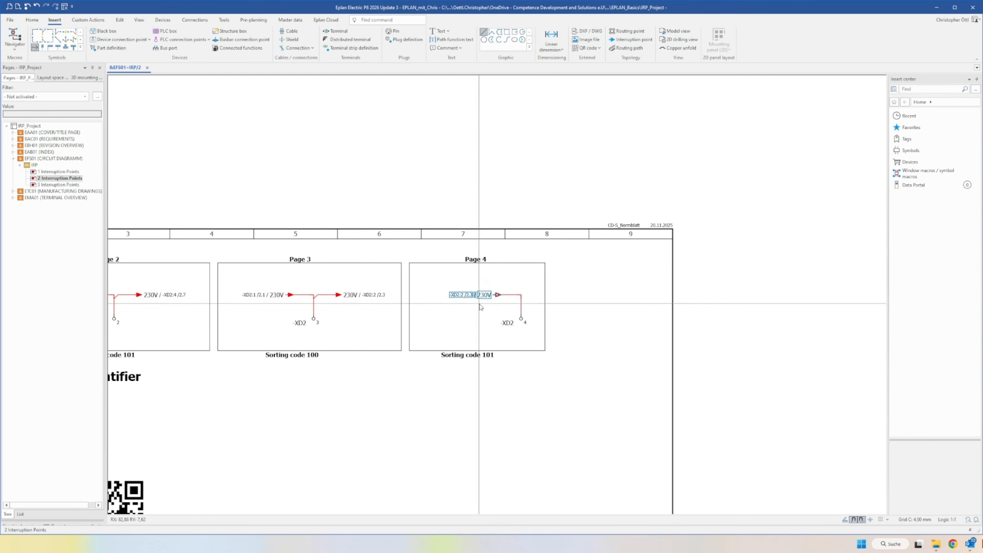
scroll(477, 295, down, 2)
scroll(478, 294, down, 1)
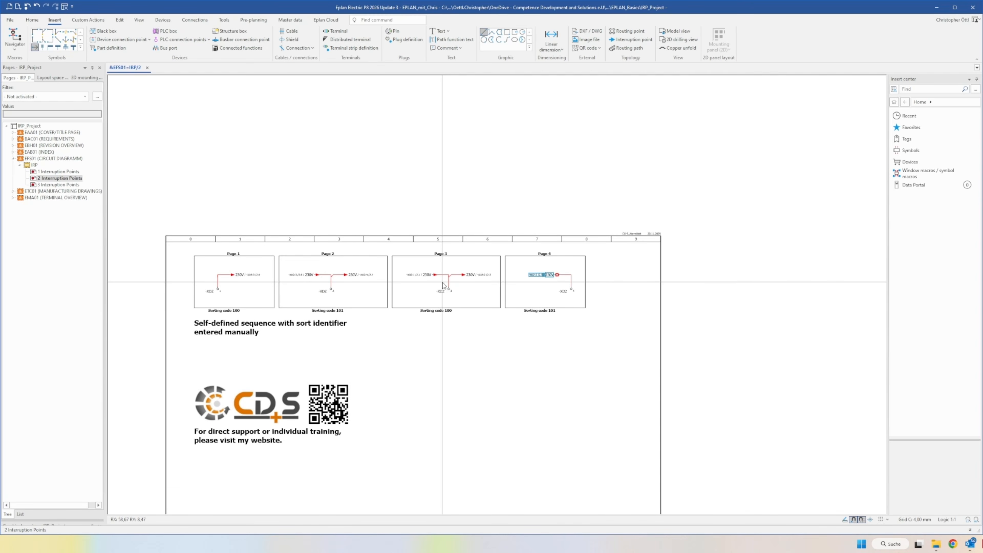
- Open page 3 Interruption Points and display the interruption points navigator
click(64, 185)
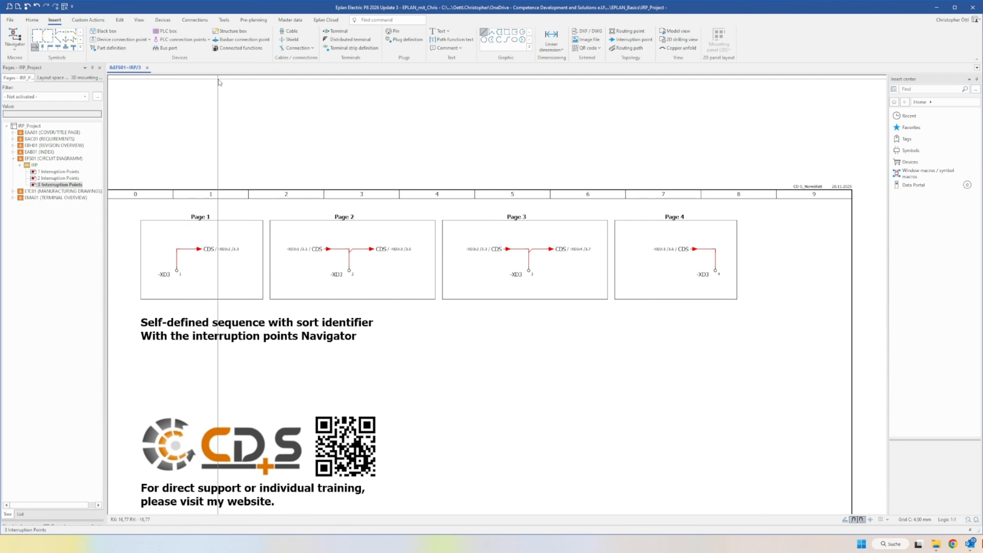
click(194, 20)
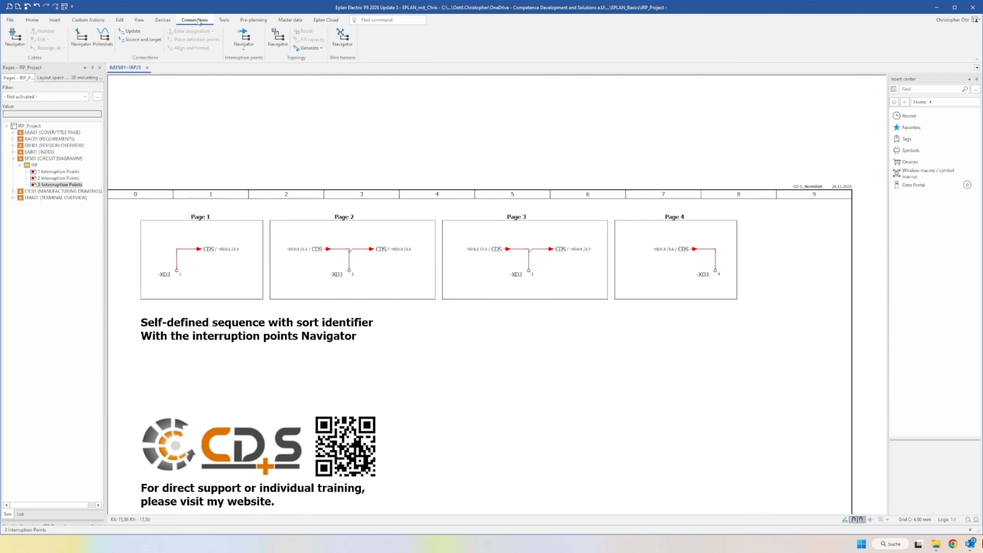
click(243, 39)
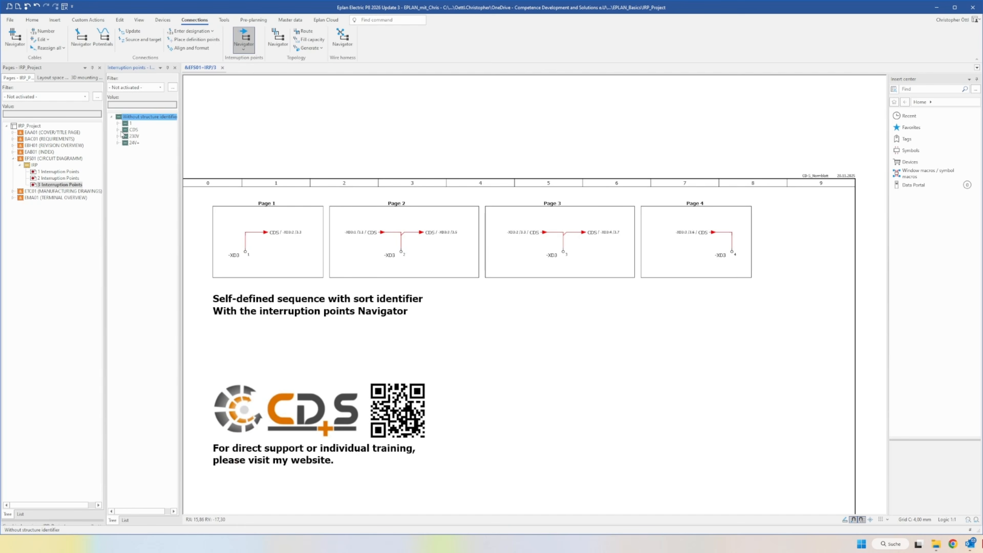
- Open the sorting of the CDS interruption points and move both Page 2 entries two positions down, below the Page 3 entries
double_click(125, 131)
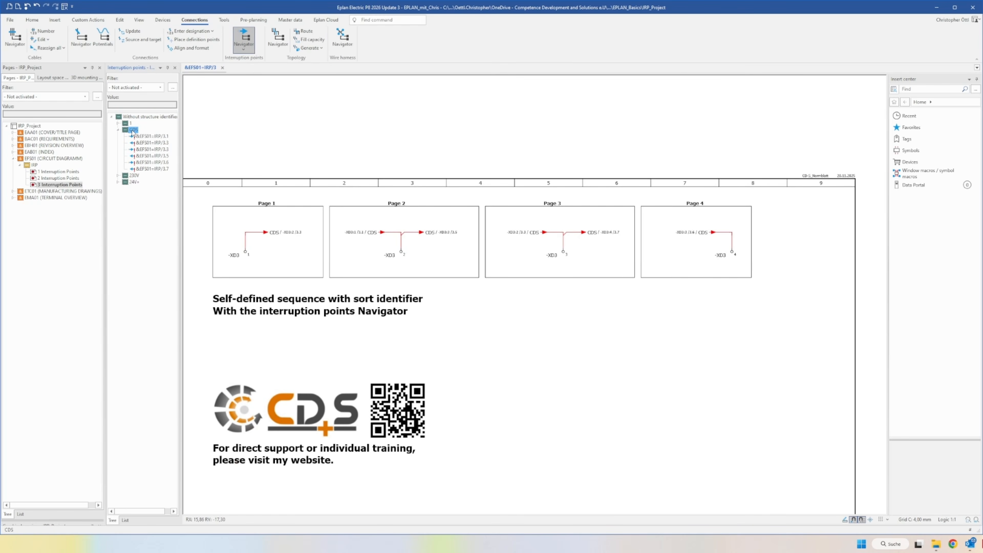
right_click(133, 132)
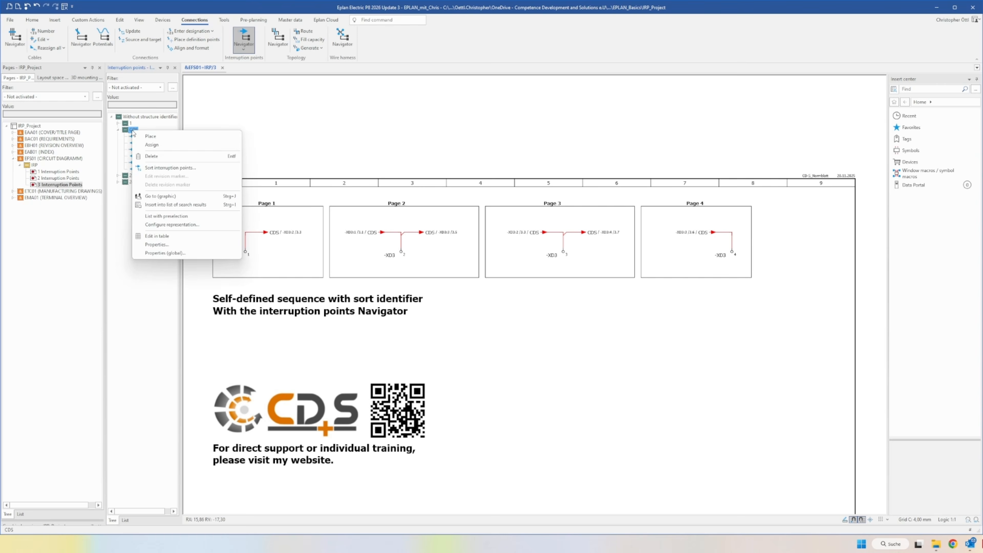
click(163, 169)
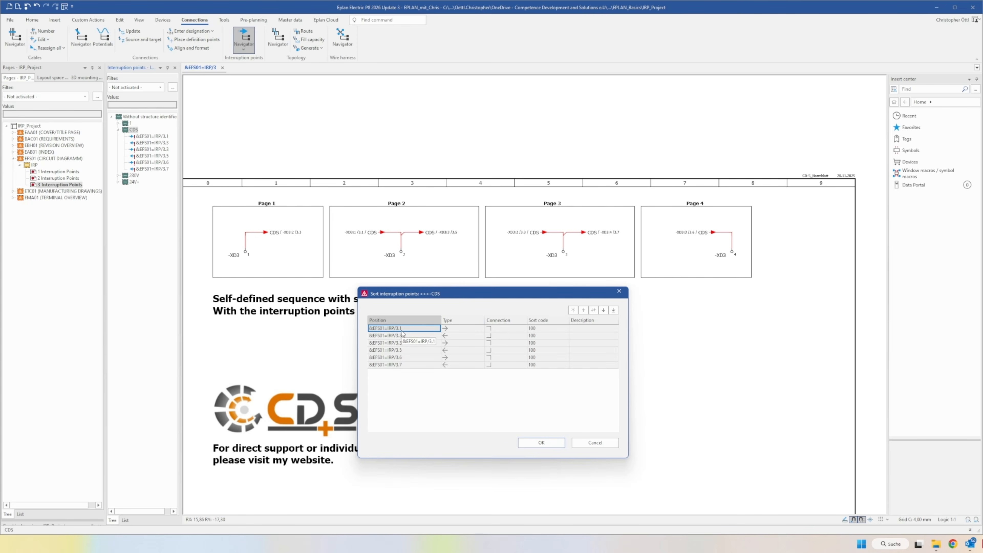
drag(401, 334, 403, 342)
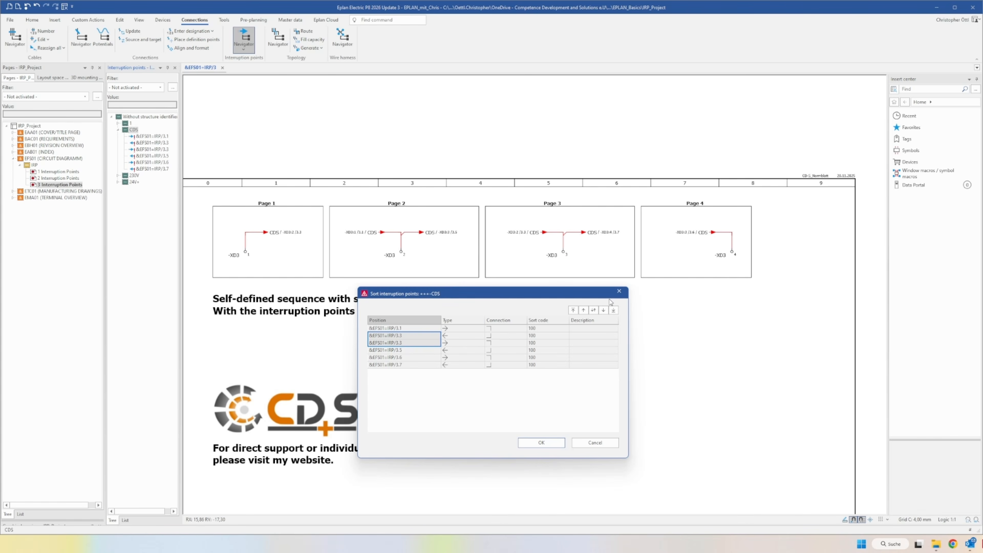
click(605, 311)
click(605, 311)
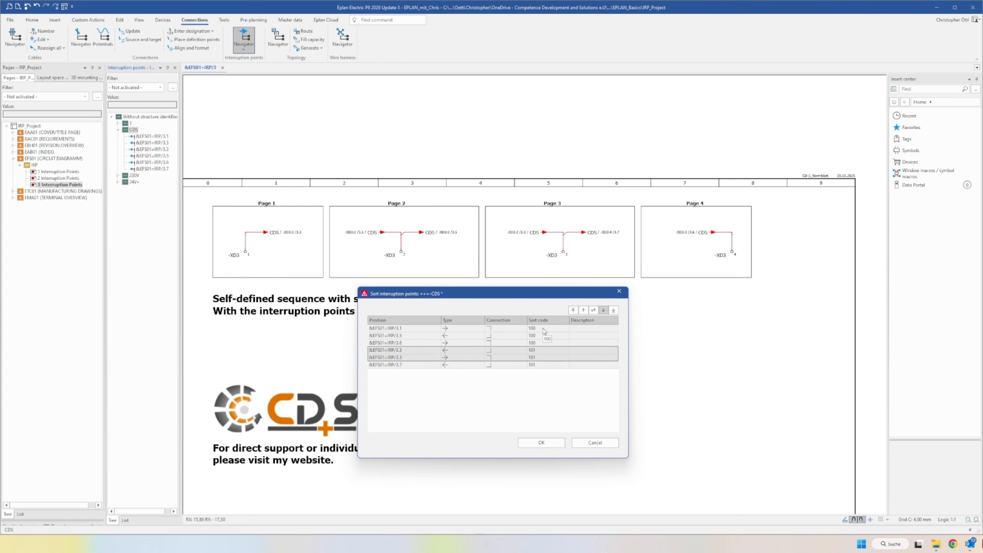
- Check the sort codes of the reordered CDS entries from Page 1 to Page 4, and apply the new order
click(406, 329)
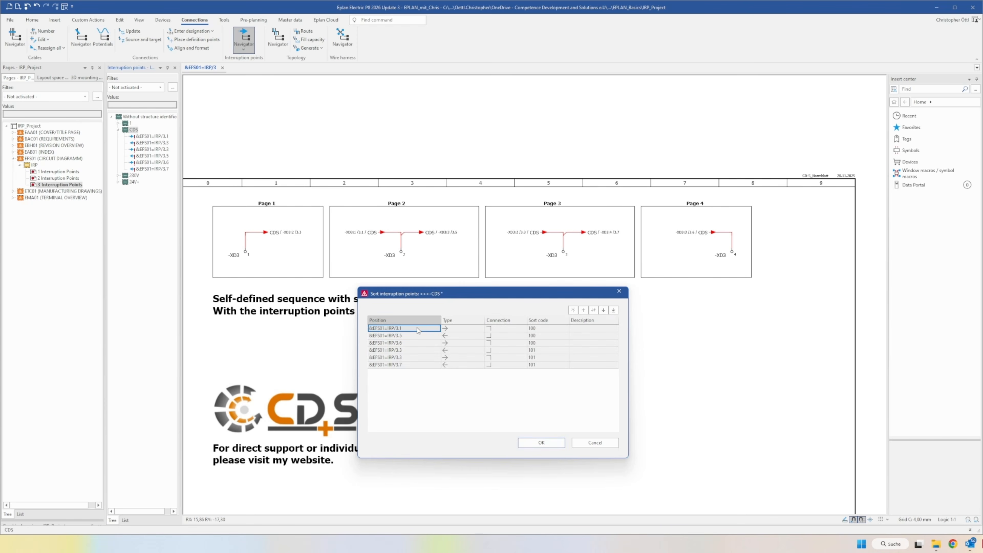
click(535, 329)
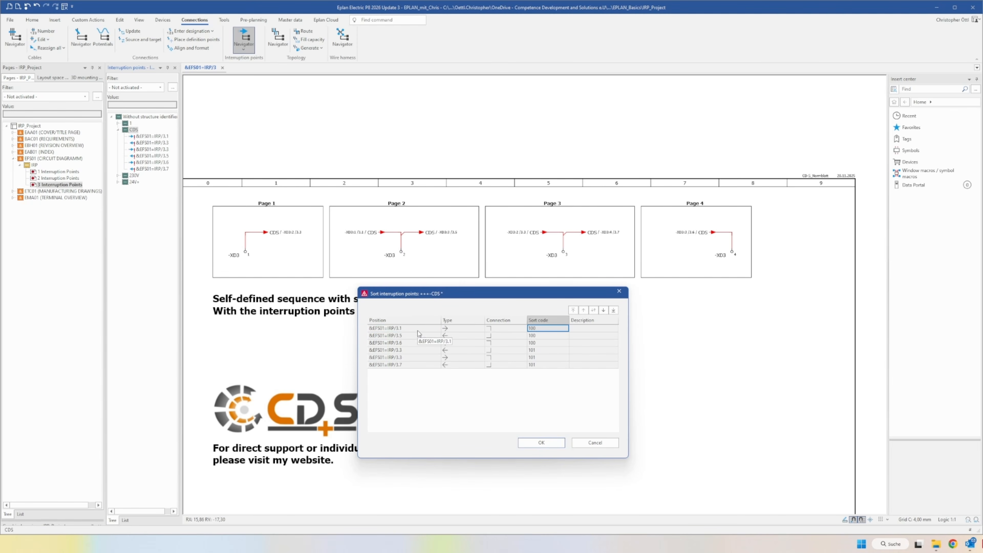
click(549, 335)
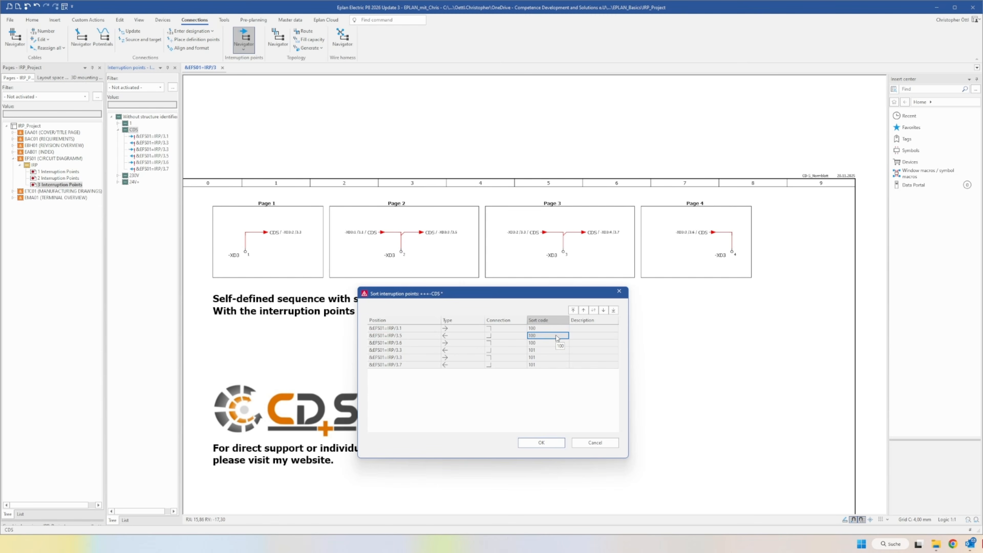
click(549, 343)
click(531, 351)
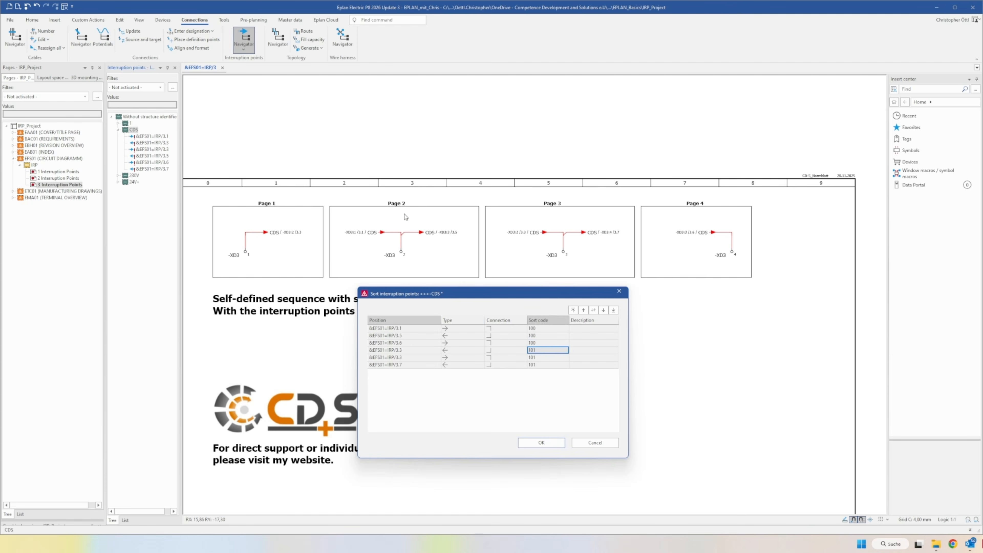
click(540, 366)
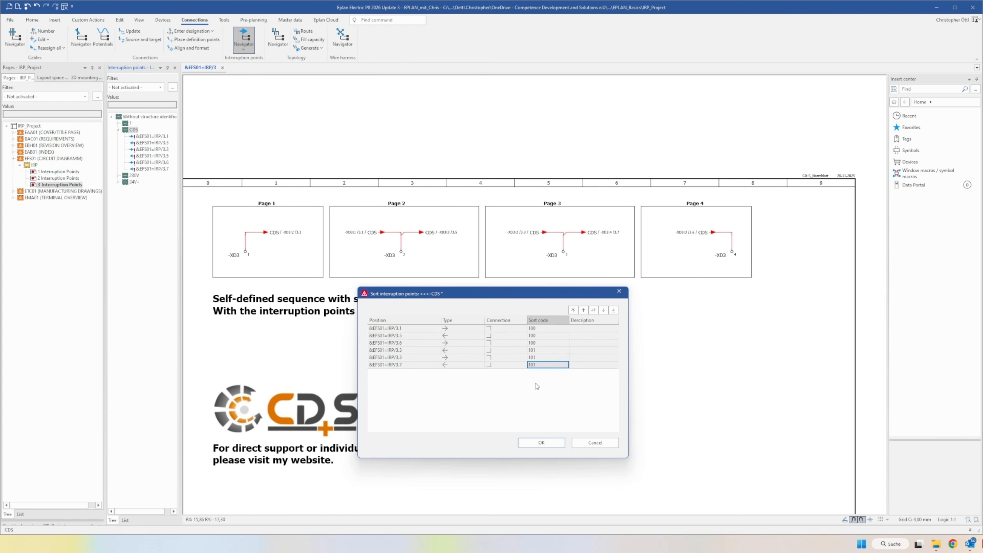
click(540, 444)
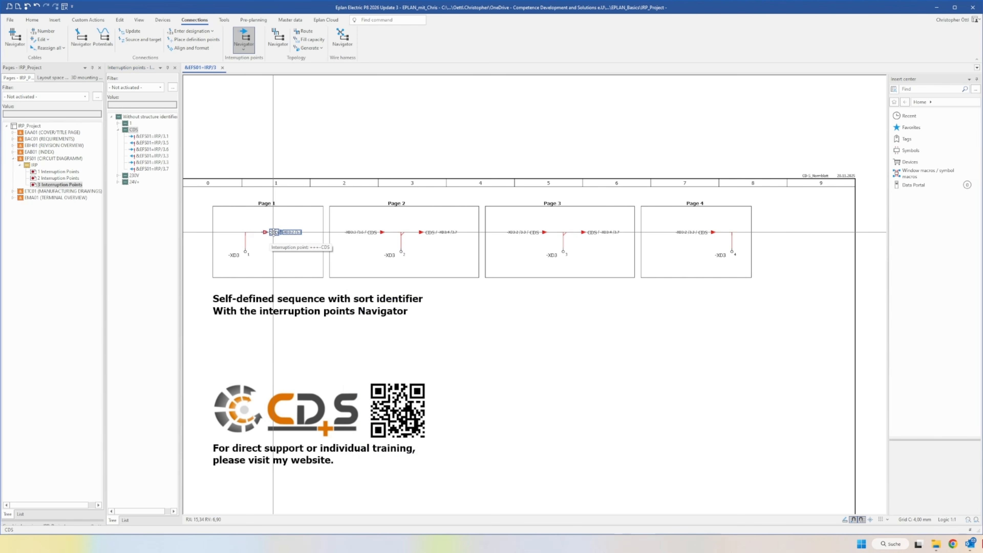
- Follow the CDS chain with Go to counterpiece, starting at Page 1 and continuing from each outgoing interruption point to Page 4
key(f)
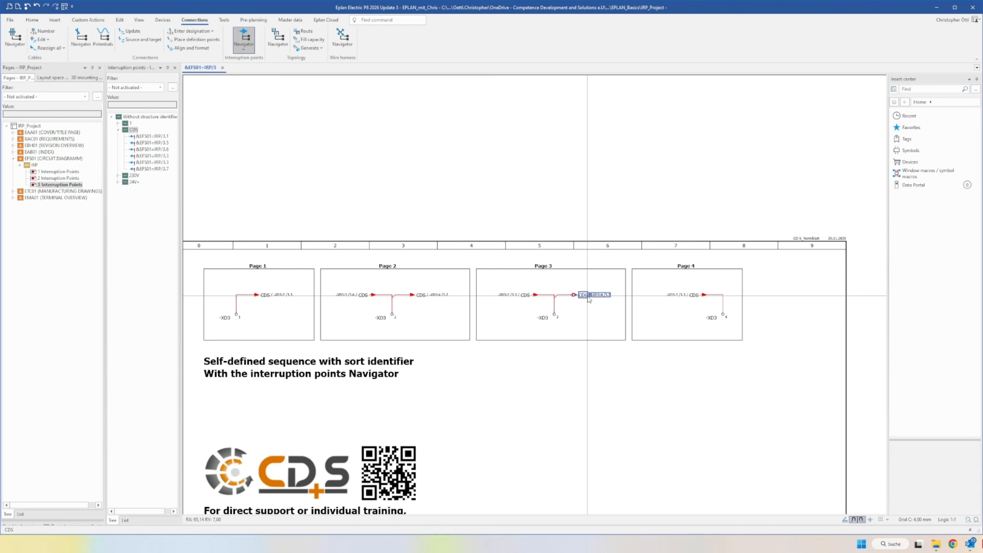
key(f)
key(f)
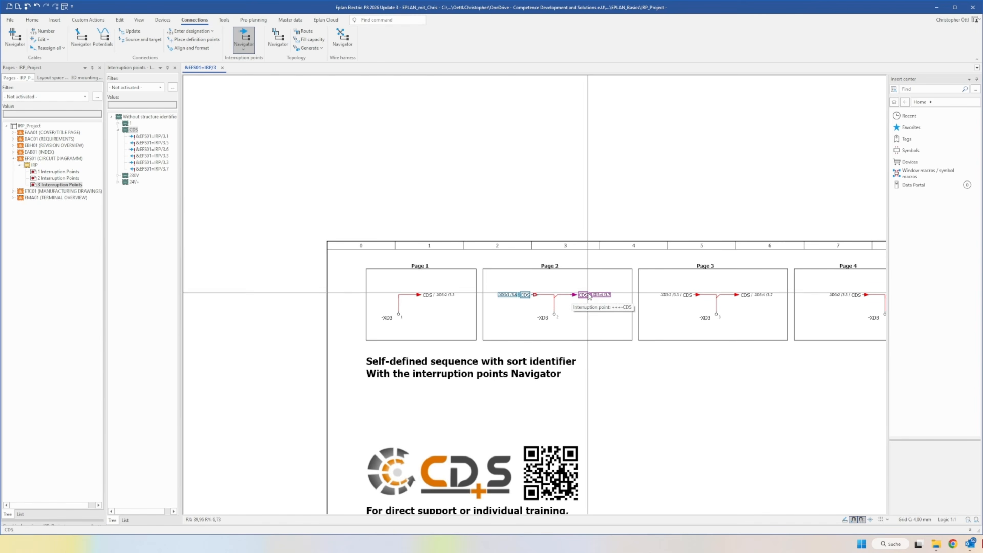
key(f)
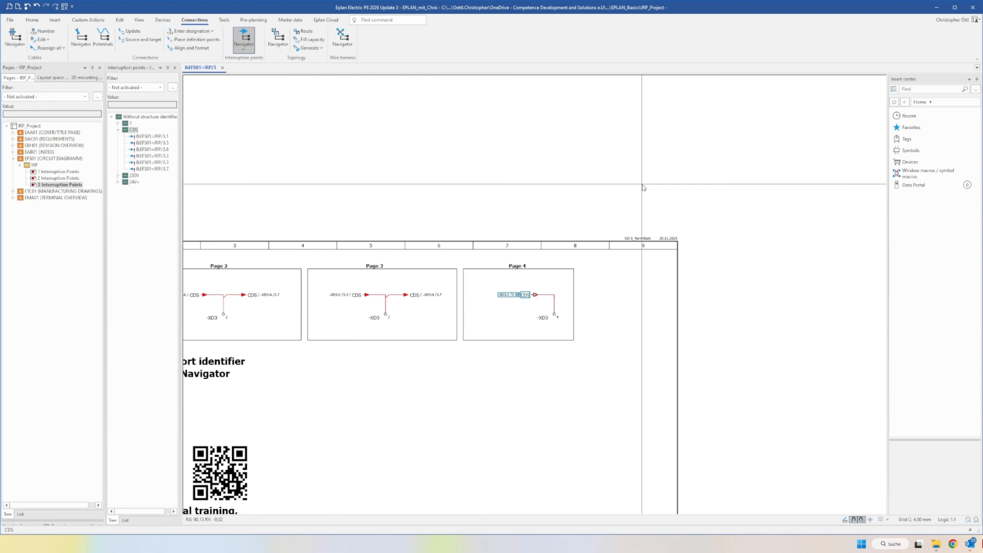
scroll(403, 419, down, 1)
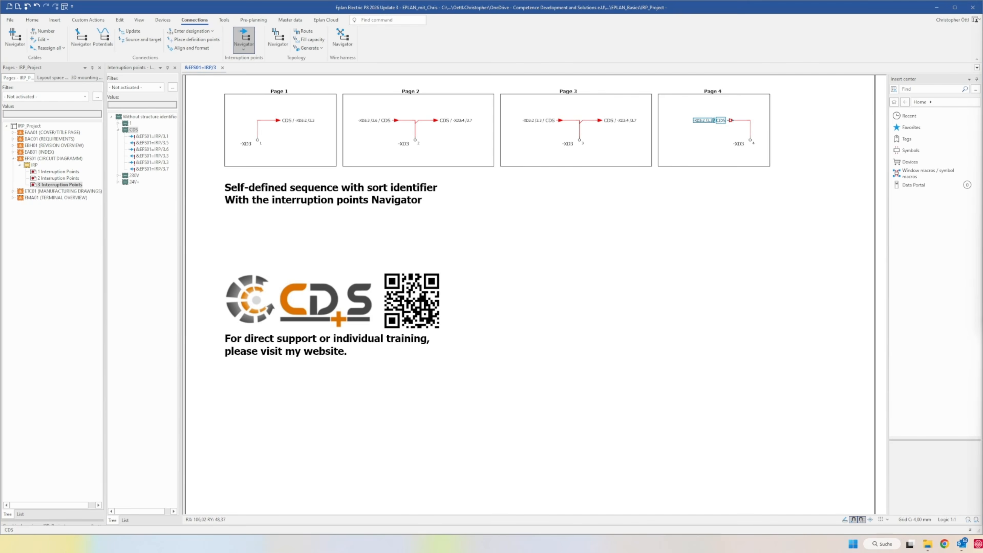